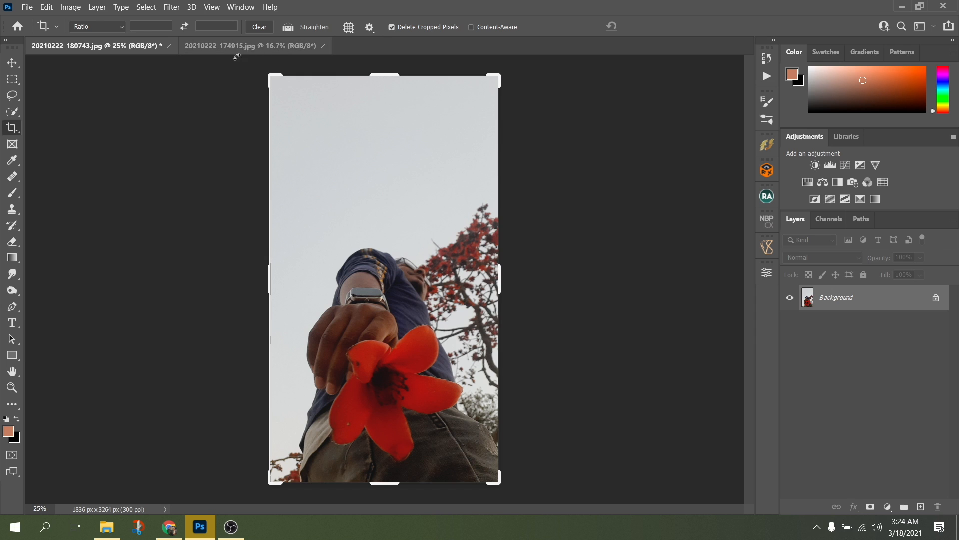
# Step: Start a sky replacement on the 20210222_180743.jpg photo, using the portrait orange-pink sunset sky from the Spectacular group
pyautogui.click(46, 8)
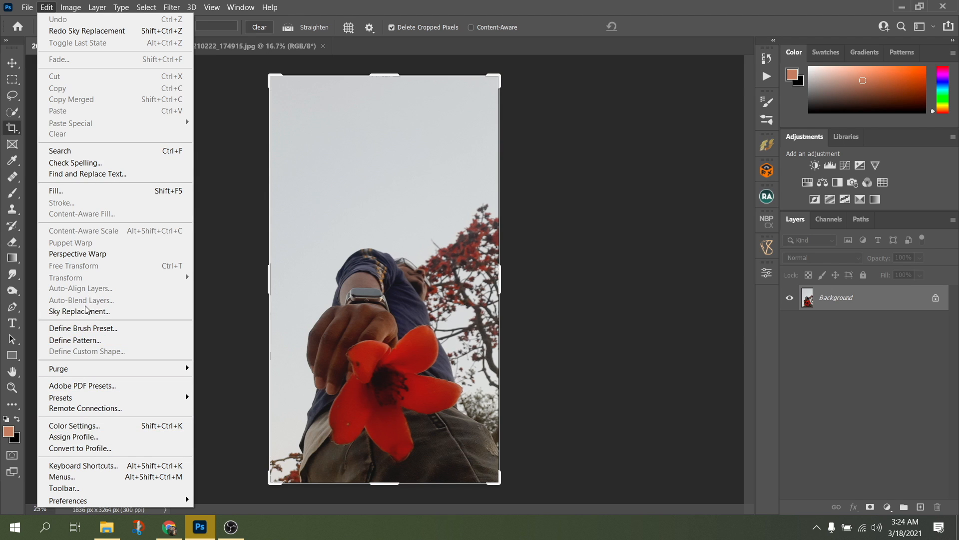
pyautogui.click(137, 310)
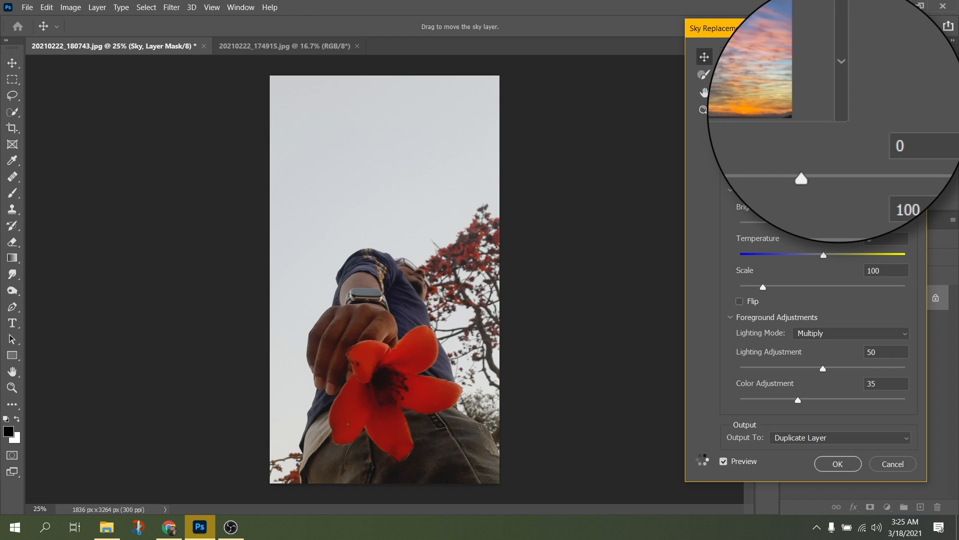
pyautogui.click(839, 59)
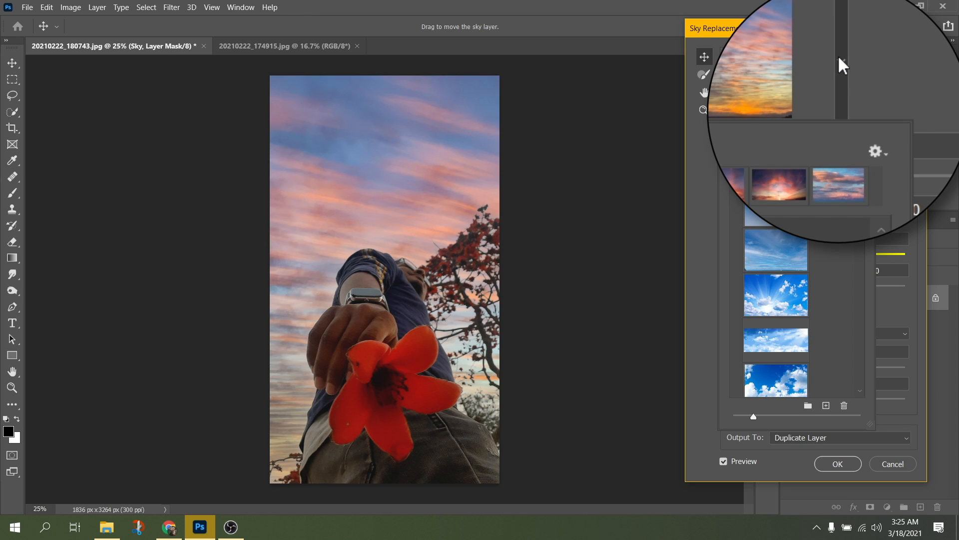
pyautogui.scroll(-5, 748, 238)
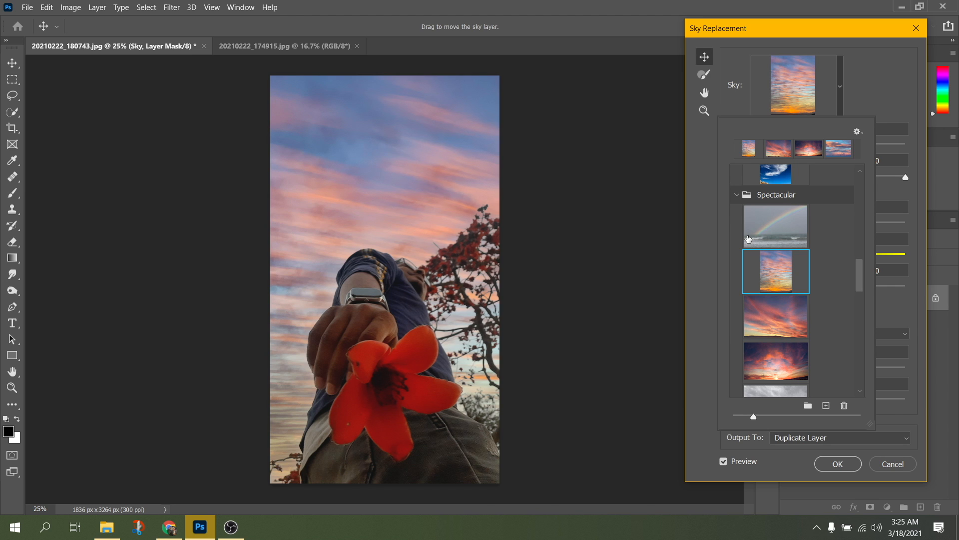
pyautogui.click(792, 86)
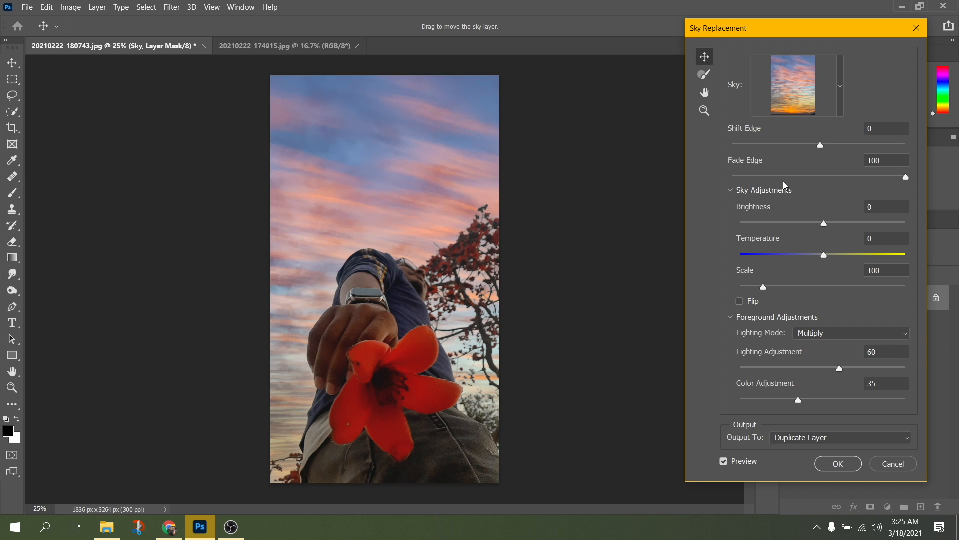
# Step: Set the sky's Fade Edge to 80 and both the foreground Lighting Adjustment and Color Adjustment to 100
pyautogui.moveTo(906, 177); pyautogui.dragTo(884, 178)
pyautogui.moveTo(883, 179); pyautogui.dragTo(875, 178)
pyautogui.click(904, 369)
pyautogui.click(905, 370)
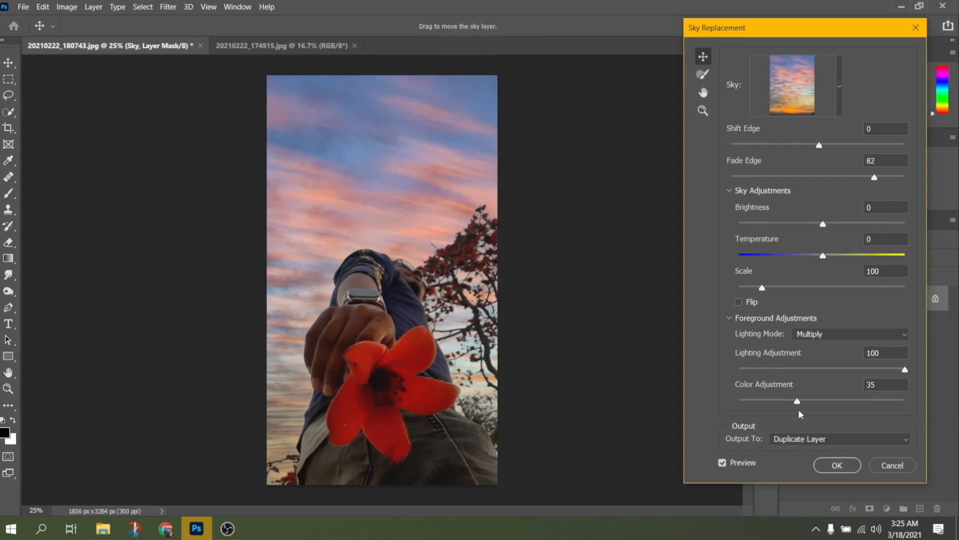
pyautogui.moveTo(789, 207); pyautogui.dragTo(770, 208)
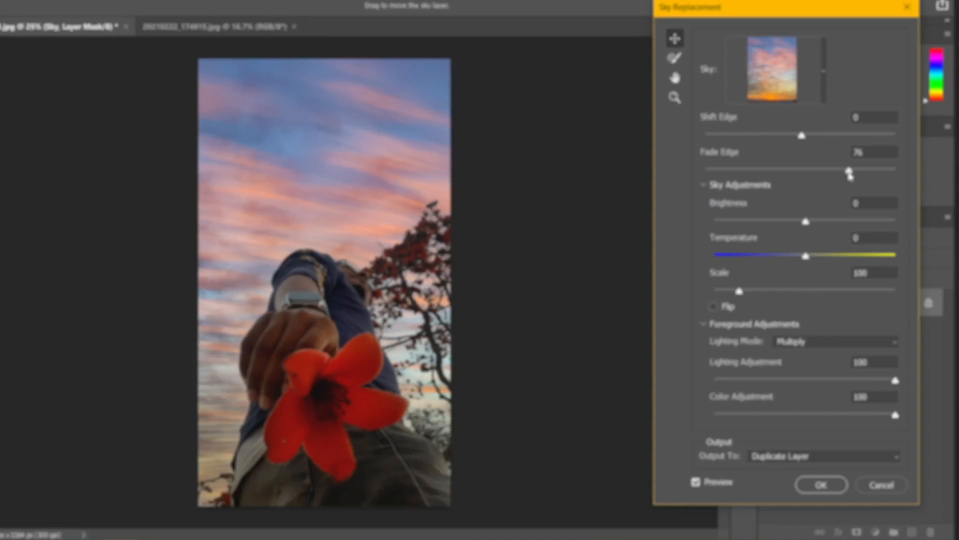
pyautogui.moveTo(863, 177); pyautogui.dragTo(870, 179)
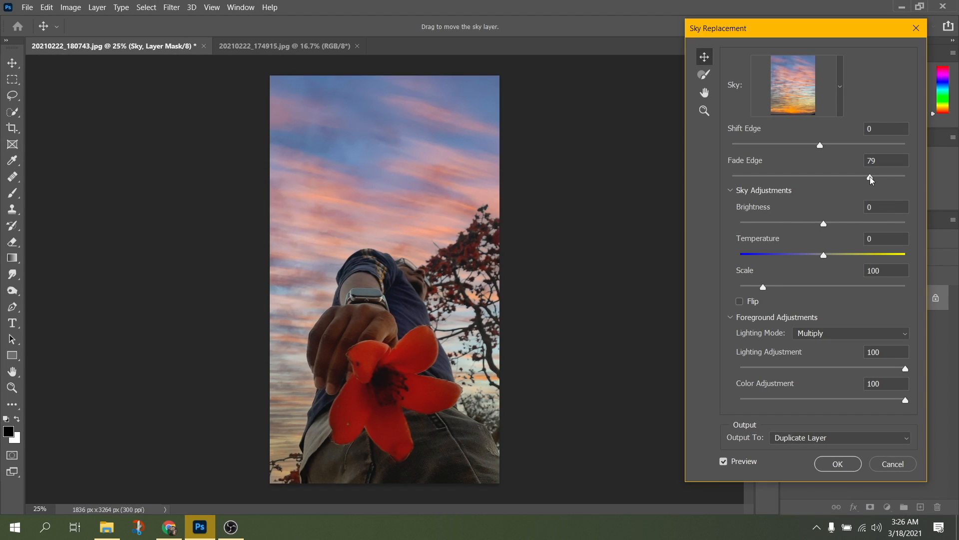
# Step: Keep the sky replacement output as Duplicate Layer and apply it
pyautogui.click(800, 438)
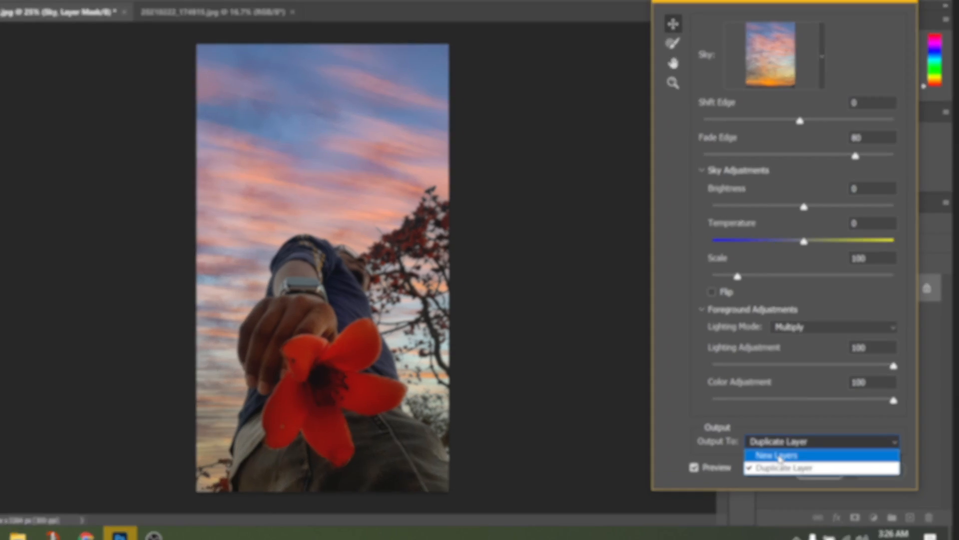
pyautogui.click(794, 462)
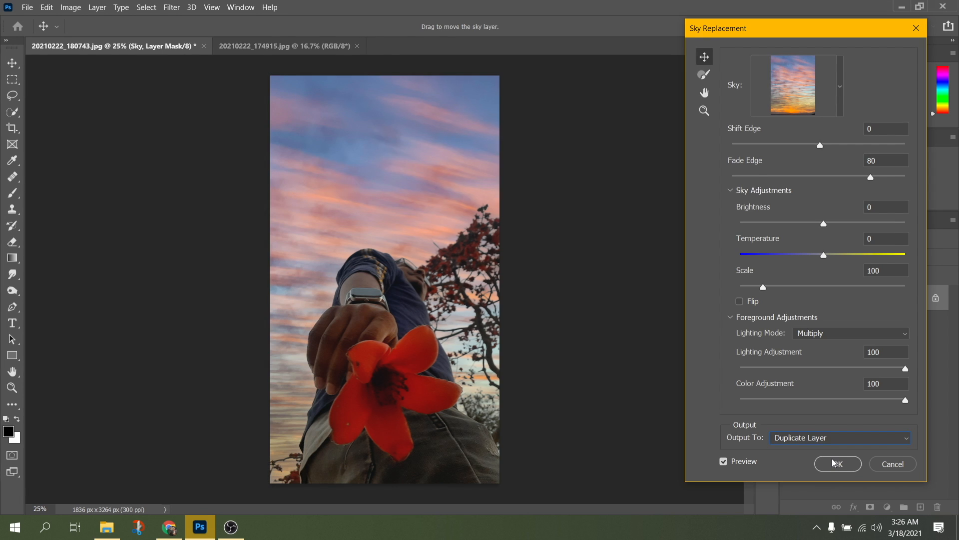
pyautogui.click(833, 462)
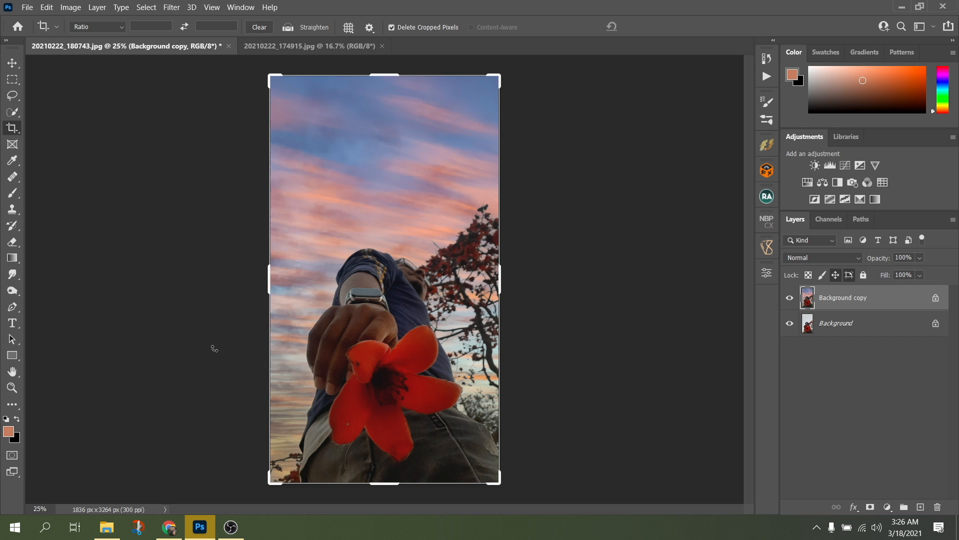
# Step: Crop the photo to about 1589 x 2560 px, trimming its left, top and bottom edges around the hand and flower
pyautogui.press('v')
pyautogui.click(19, 128)
pyautogui.moveTo(264, 282); pyautogui.dragTo(294, 265)
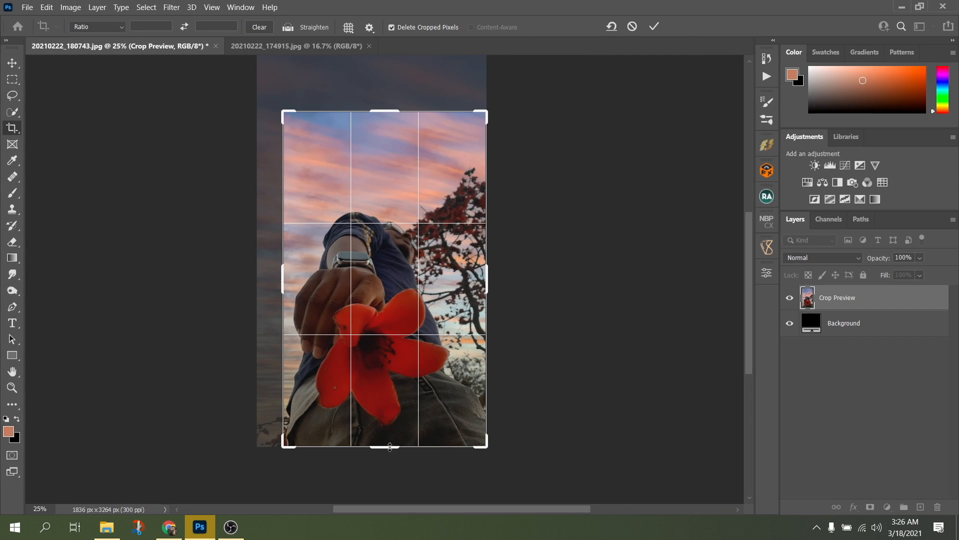
pyautogui.moveTo(390, 446); pyautogui.dragTo(390, 437)
pyautogui.press('Return')
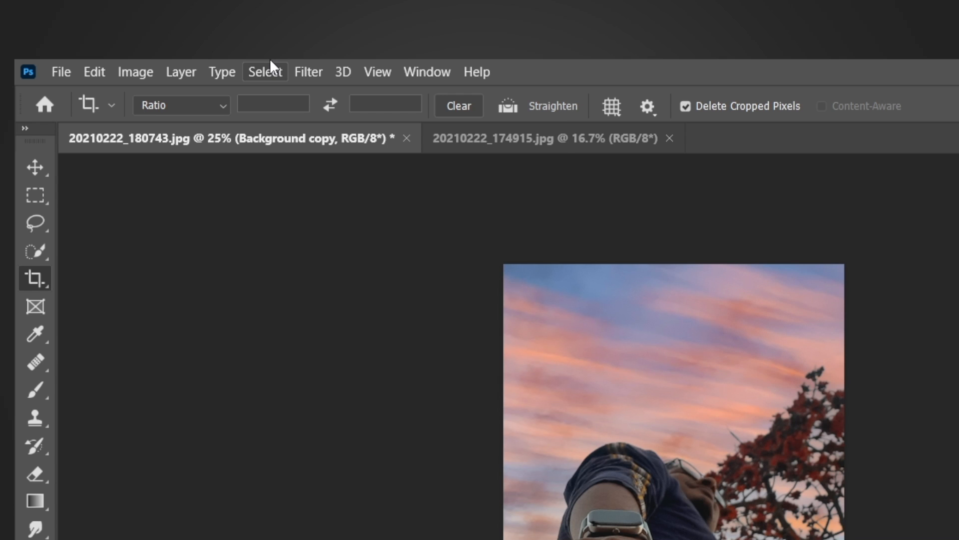
# Step: Open the Background copy layer in the Camera Raw filter and load the Dark Falgun settings file from the Dark Falgun Preset folder
pyautogui.click(308, 71)
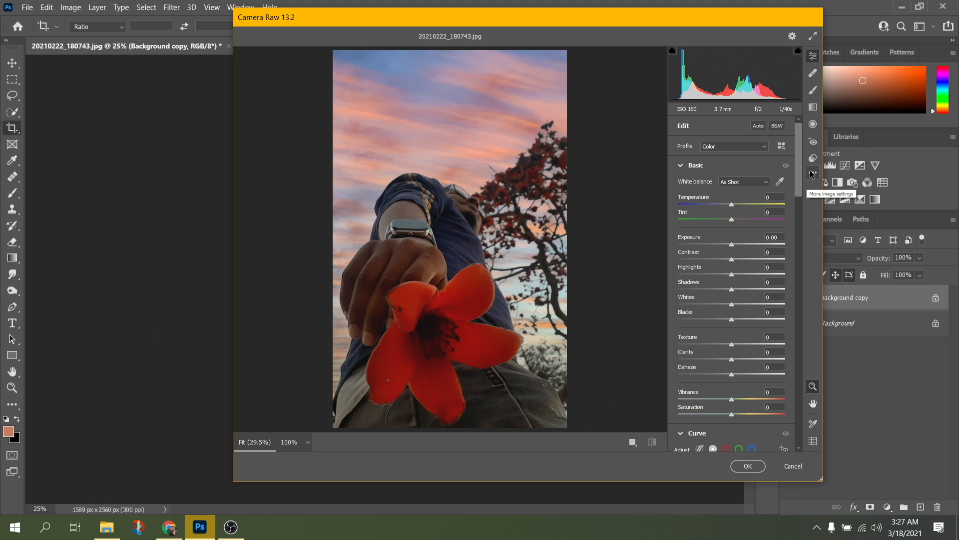
pyautogui.click(811, 173)
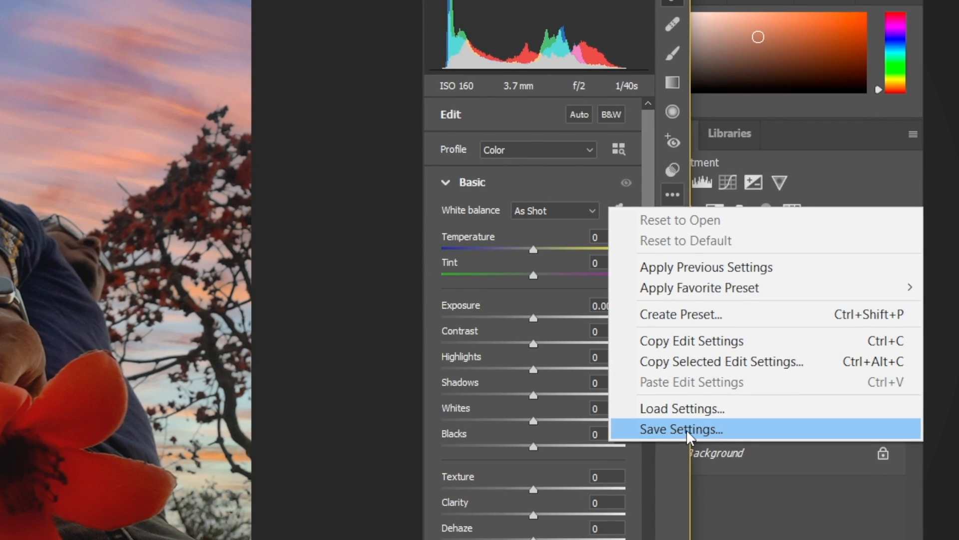
pyautogui.click(685, 410)
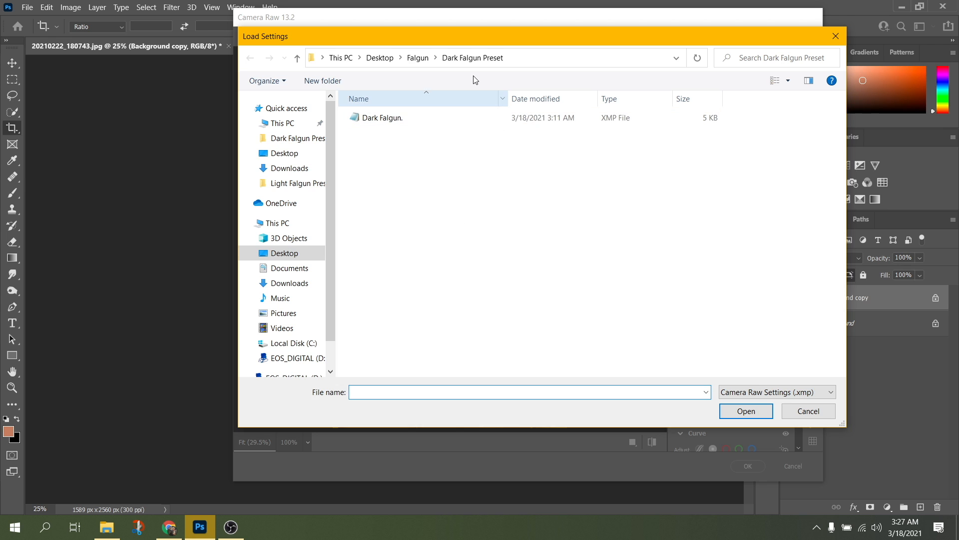
pyautogui.click(417, 58)
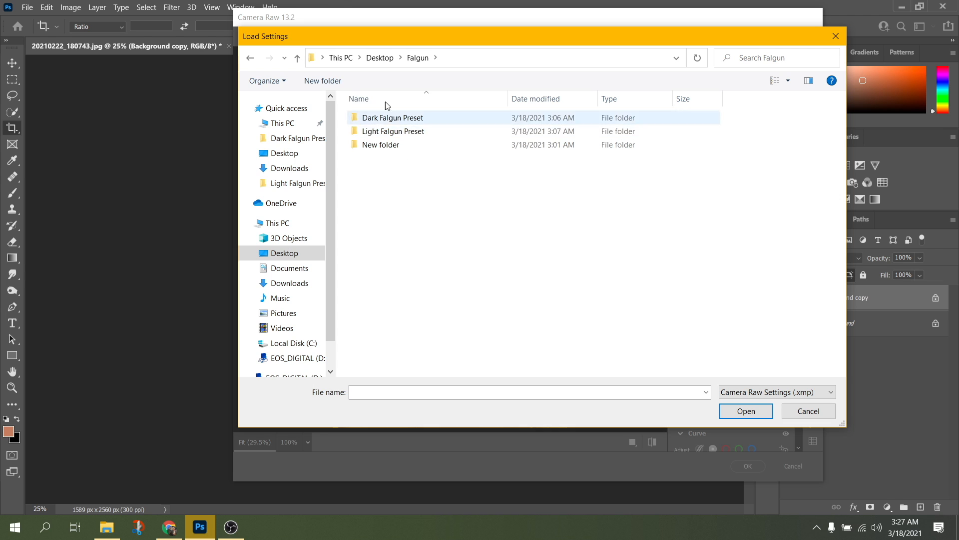
pyautogui.click(424, 132)
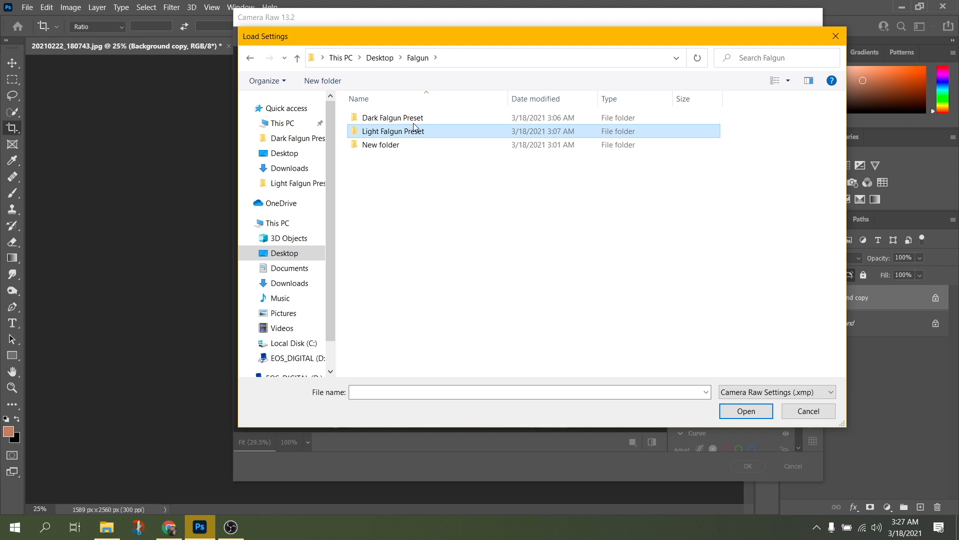
pyautogui.click(414, 133)
pyautogui.click(407, 120)
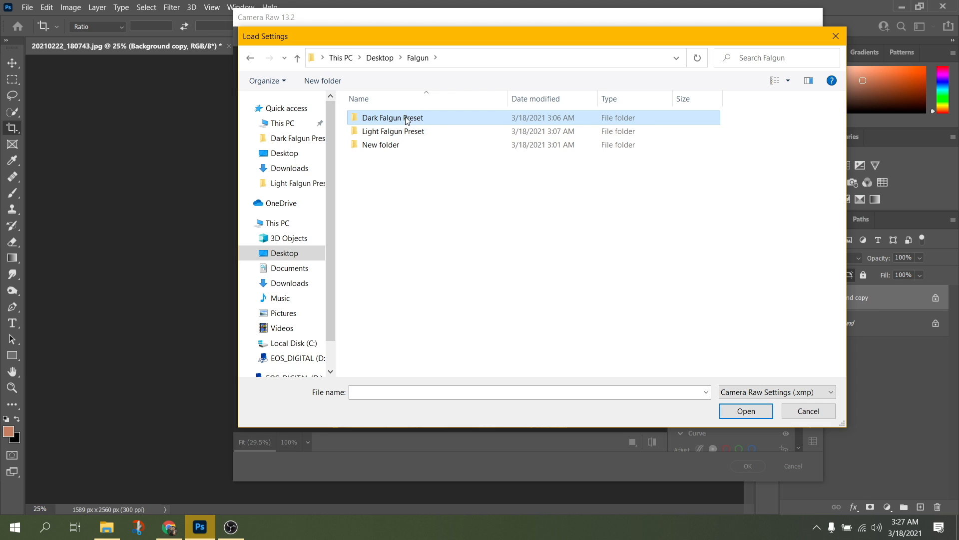
pyautogui.doubleClick(451, 119)
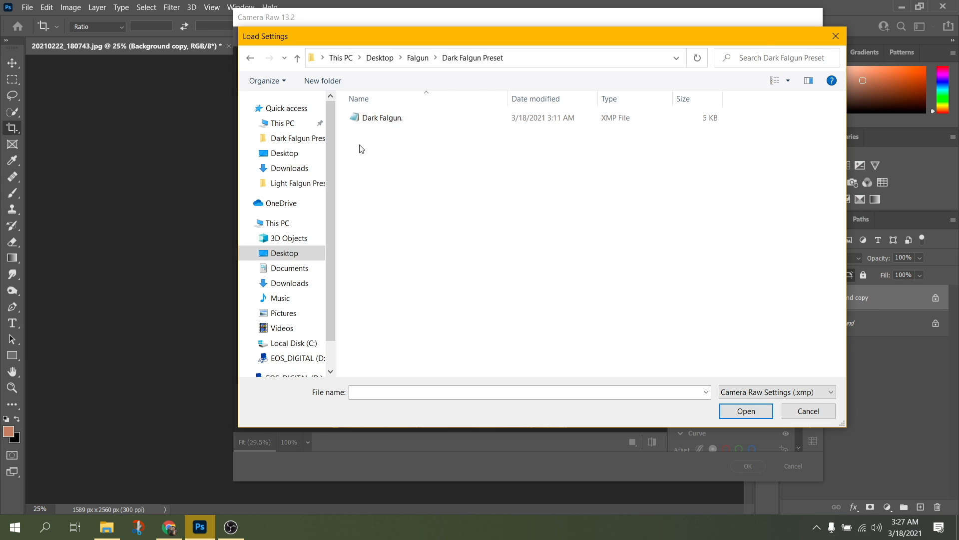
pyautogui.click(393, 120)
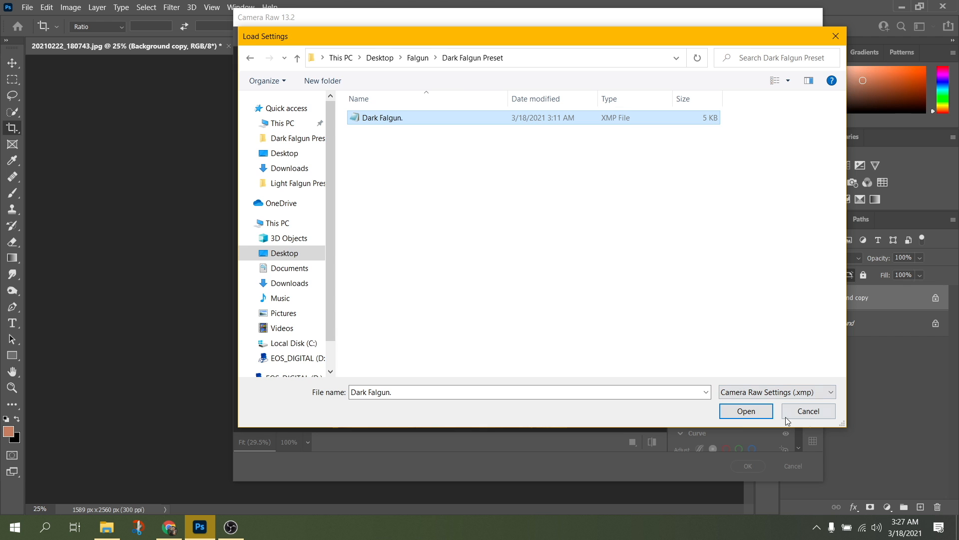
pyautogui.click(739, 414)
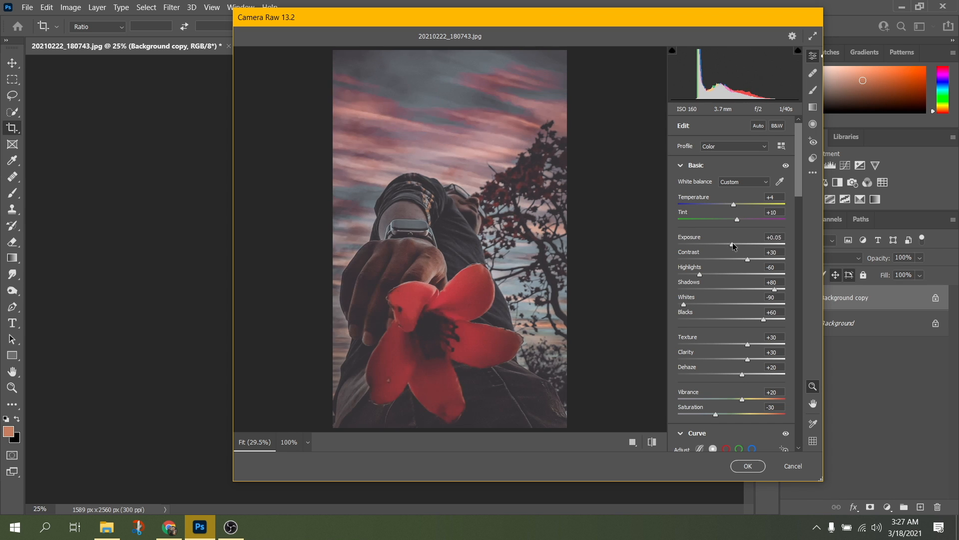
# Step: Set Exposure to -0.30, Contrast to +43 and Temperature to +5, and apply the Camera Raw adjustments
pyautogui.moveTo(728, 245); pyautogui.dragTo(731, 246)
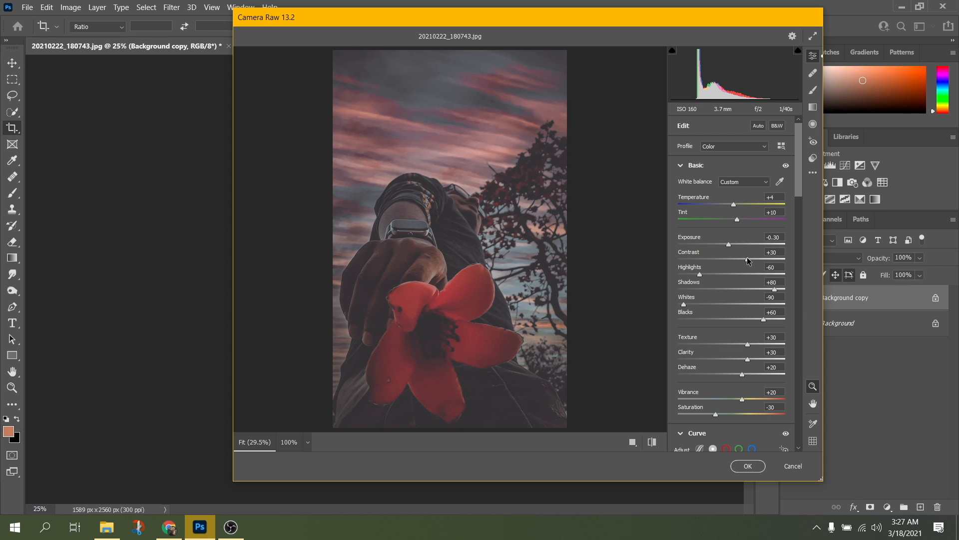
pyautogui.moveTo(742, 258); pyautogui.dragTo(755, 258)
pyautogui.moveTo(733, 207); pyautogui.dragTo(726, 207)
pyautogui.moveTo(725, 206); pyautogui.dragTo(734, 206)
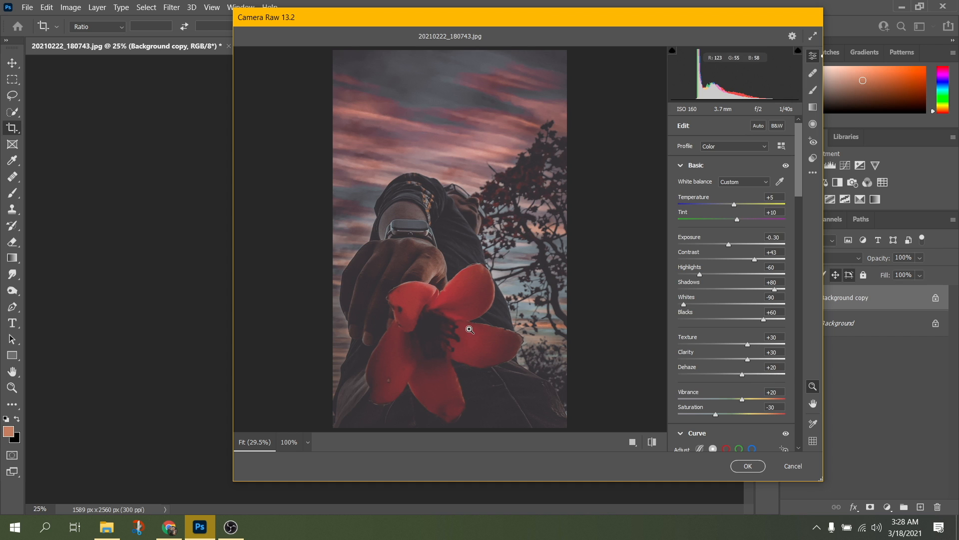
pyautogui.click(748, 465)
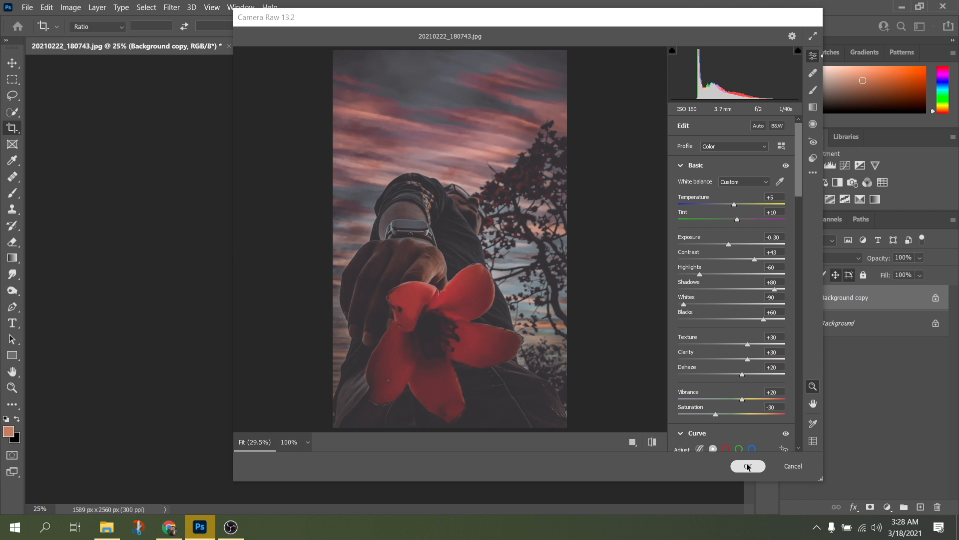
# Step: Export the graded photo as a JPG at 100% quality and 1589 x 2560 px
pyautogui.click(27, 7)
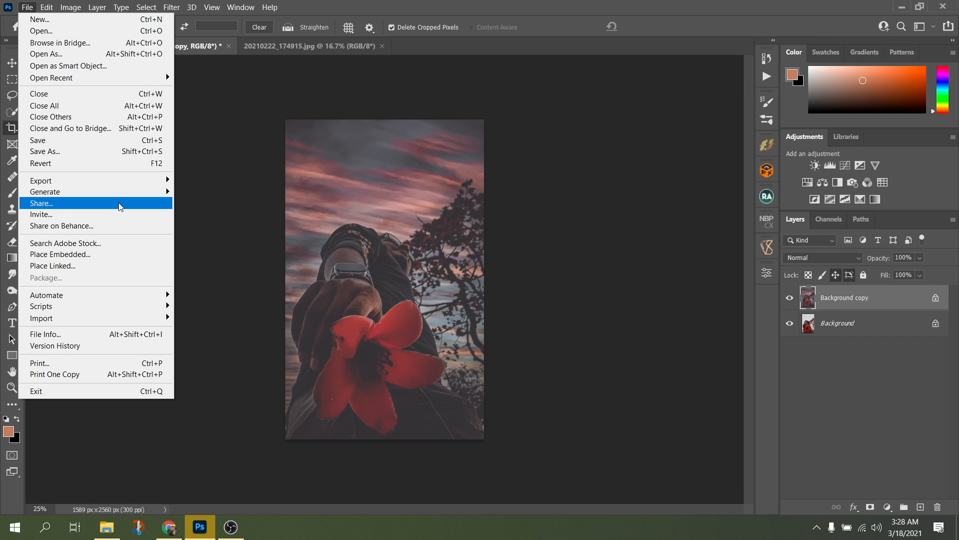
pyautogui.click(231, 194)
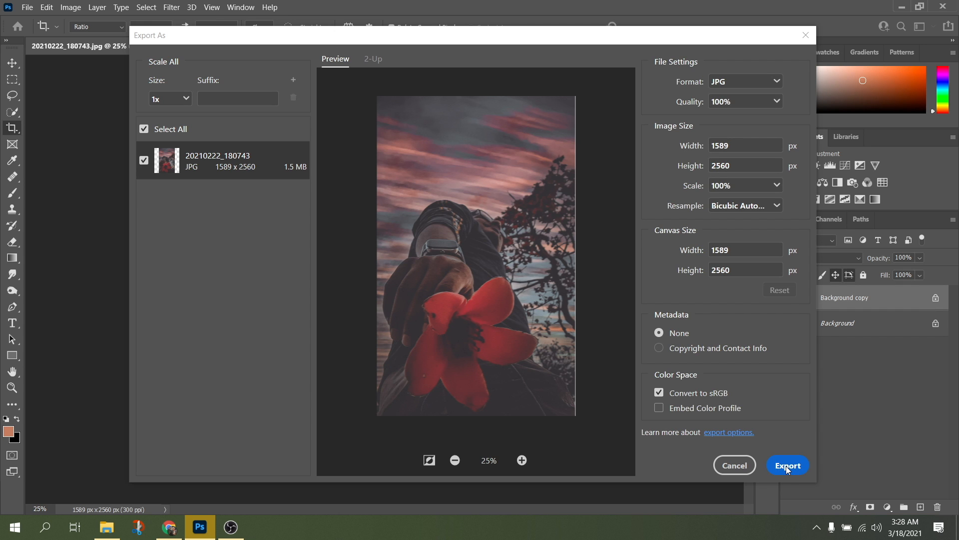
pyautogui.click(786, 466)
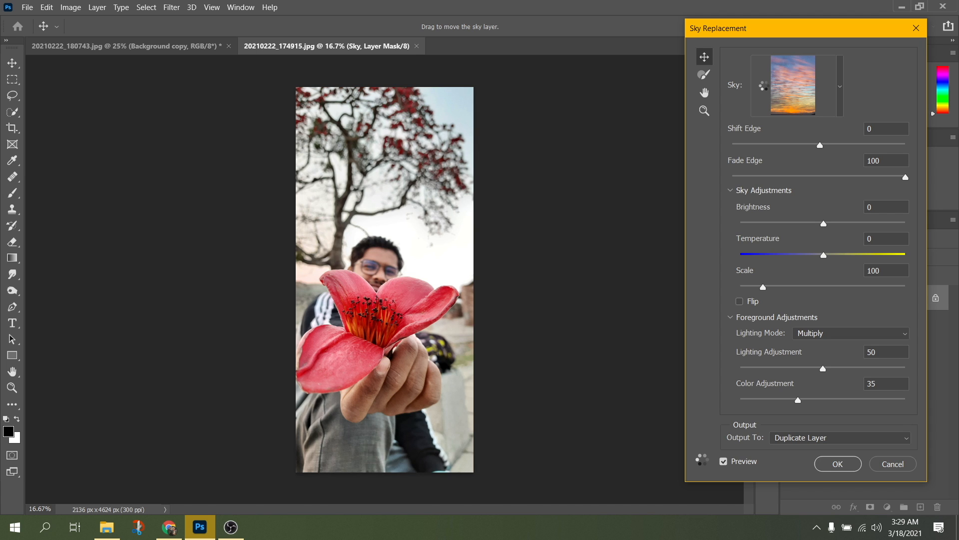
# Step: Color-grade the 20210222_174915.jpg photo with the Camera Raw filter and crop its height to 4096 px, trimming the bottom edge
pyautogui.click(171, 7)
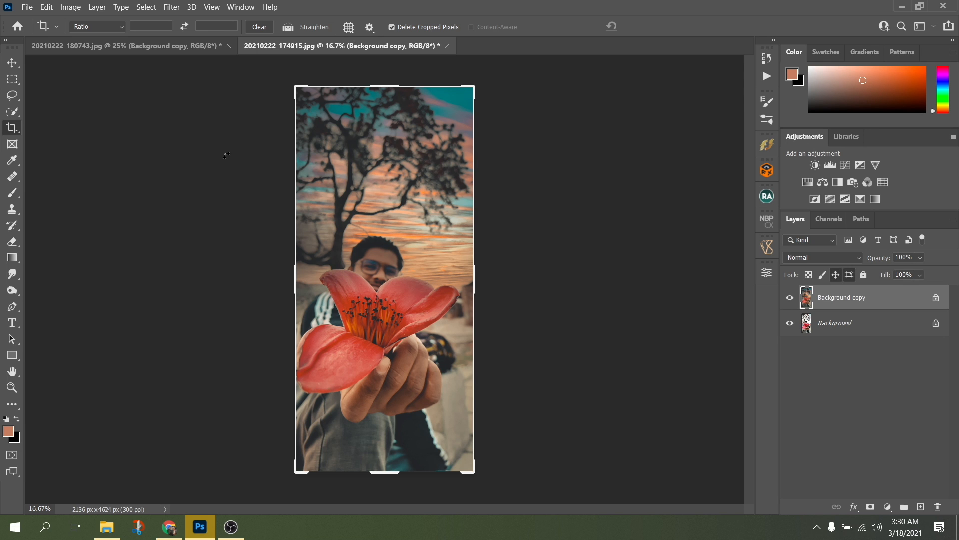
pyautogui.moveTo(385, 85); pyautogui.dragTo(391, 107)
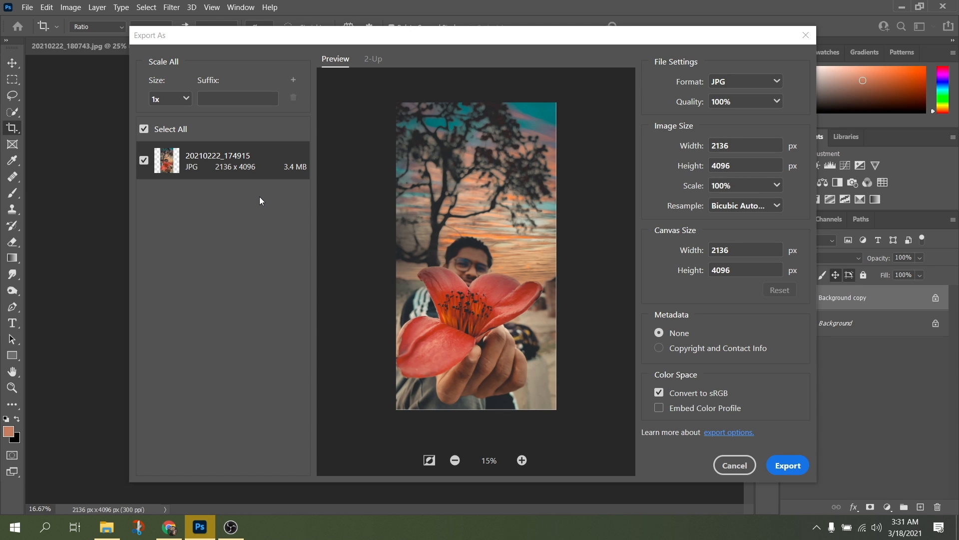
# Step: Export the second photo as a JPG at 100% quality and 2136 x 4096 px
pyautogui.click(796, 464)
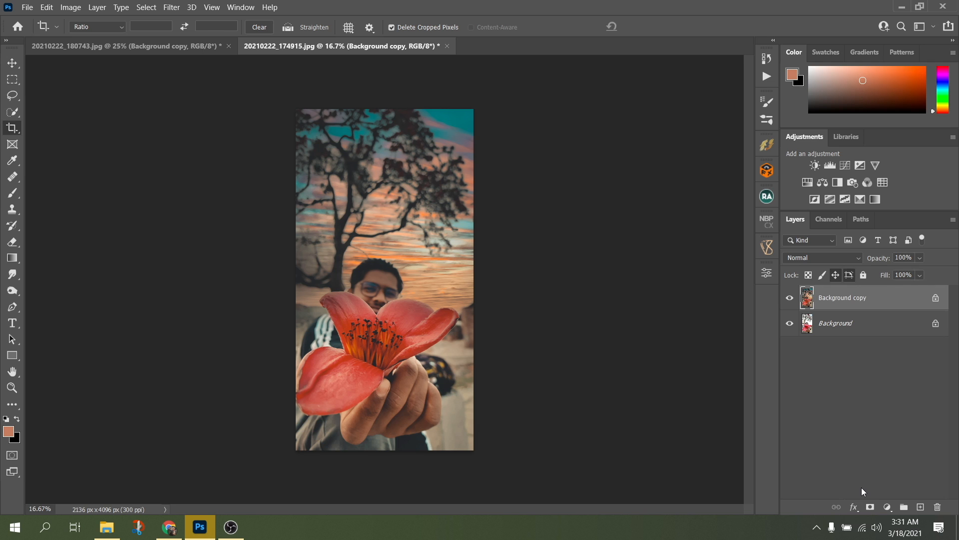